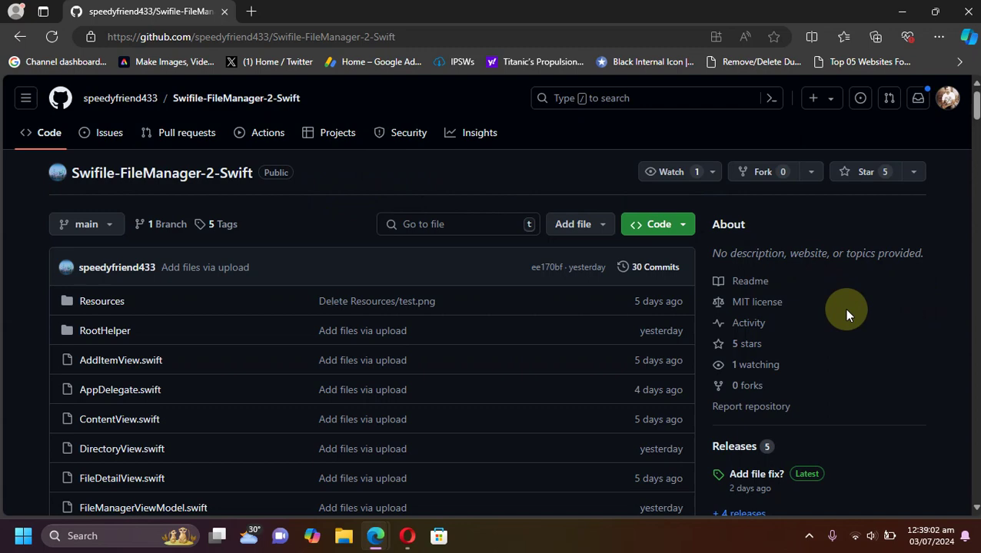
# Examine the Swifile-FileManager-2-Swift repository's file list and the README's description, usage and future improvements sections.
pyautogui.scroll(-3, 844, 308)
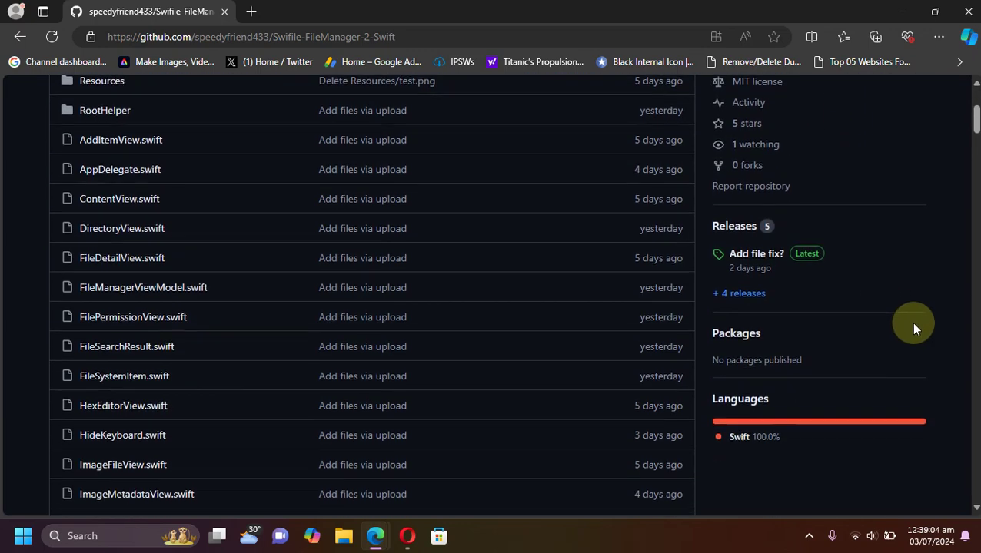
pyautogui.scroll(3, 913, 329)
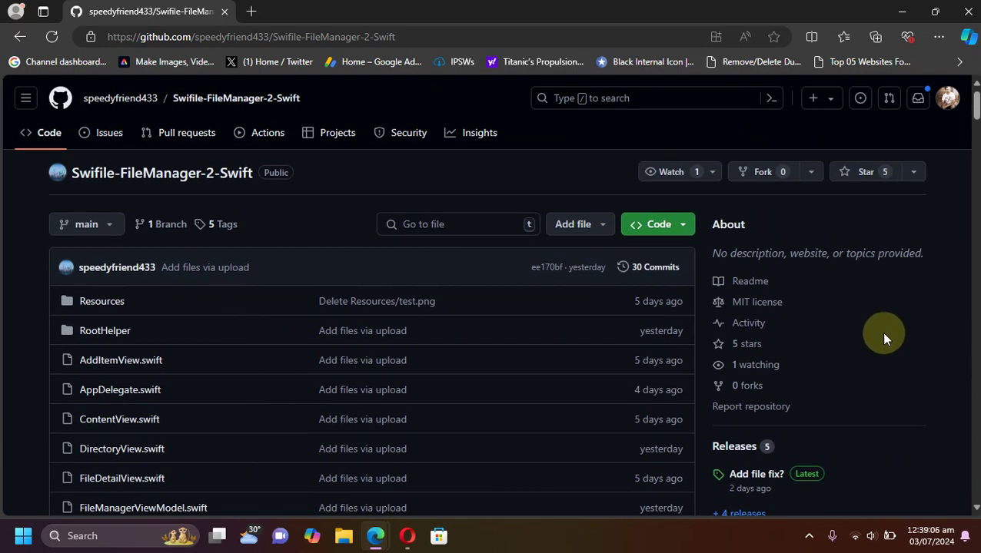
pyautogui.scroll(-3, 904, 315)
pyautogui.scroll(2, 929, 304)
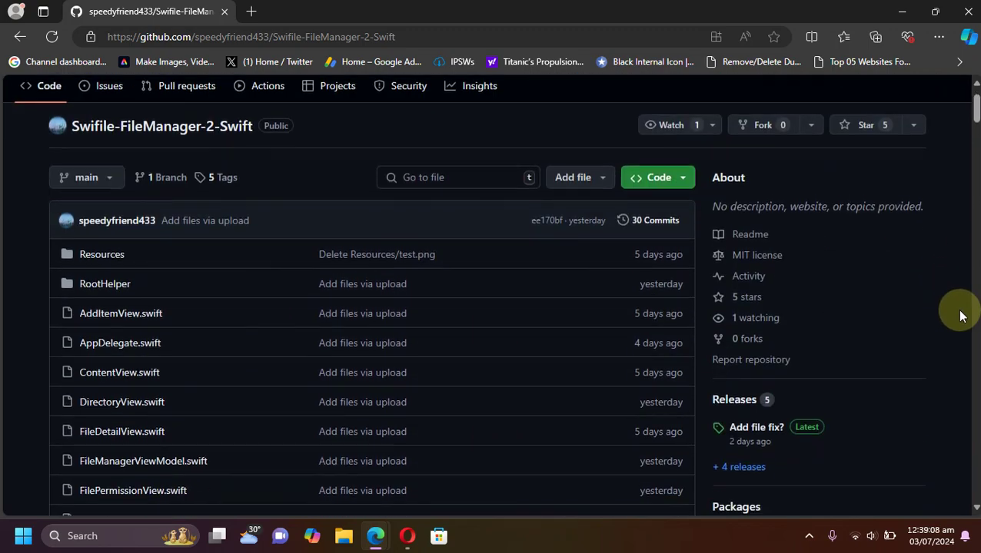
pyautogui.scroll(-1, 957, 314)
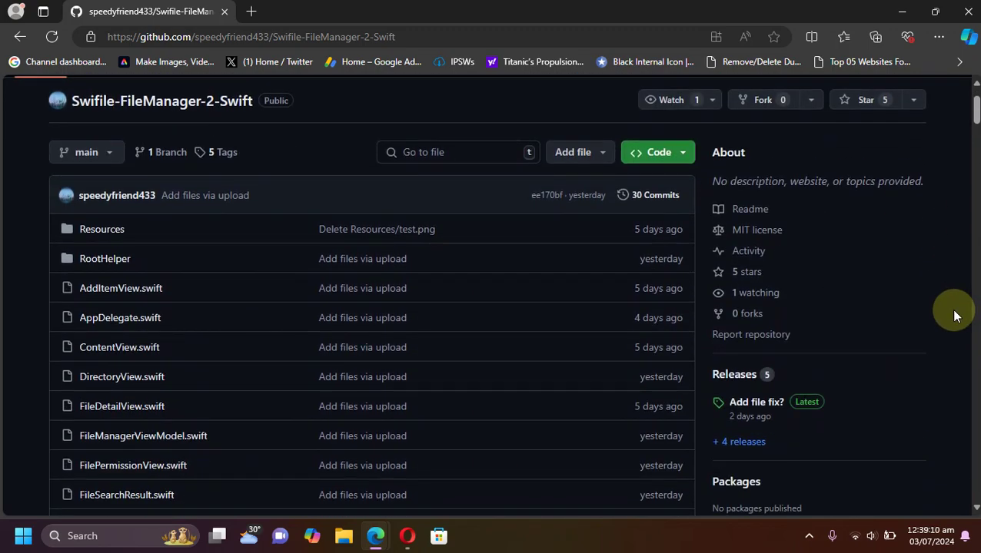
pyautogui.scroll(-10, 956, 313)
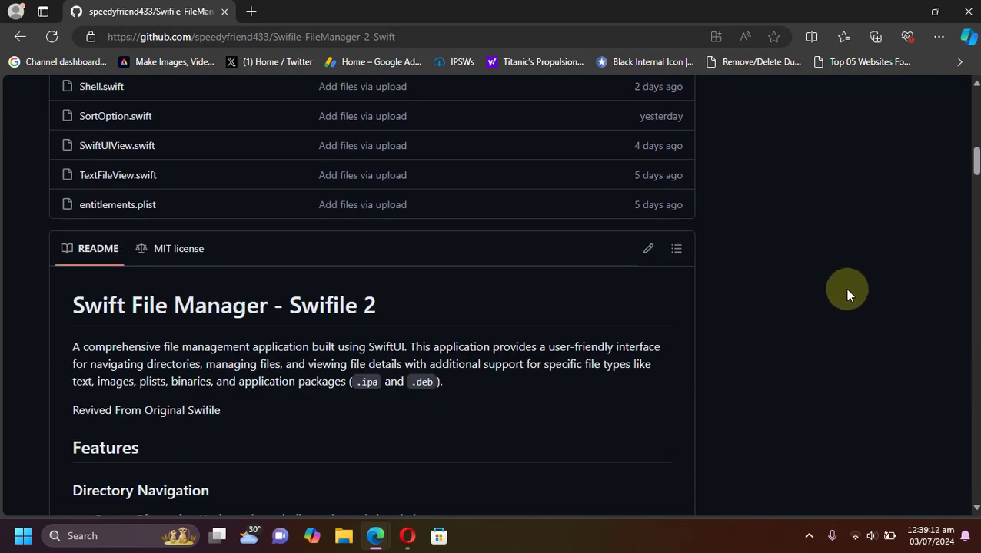
pyautogui.scroll(10, 840, 286)
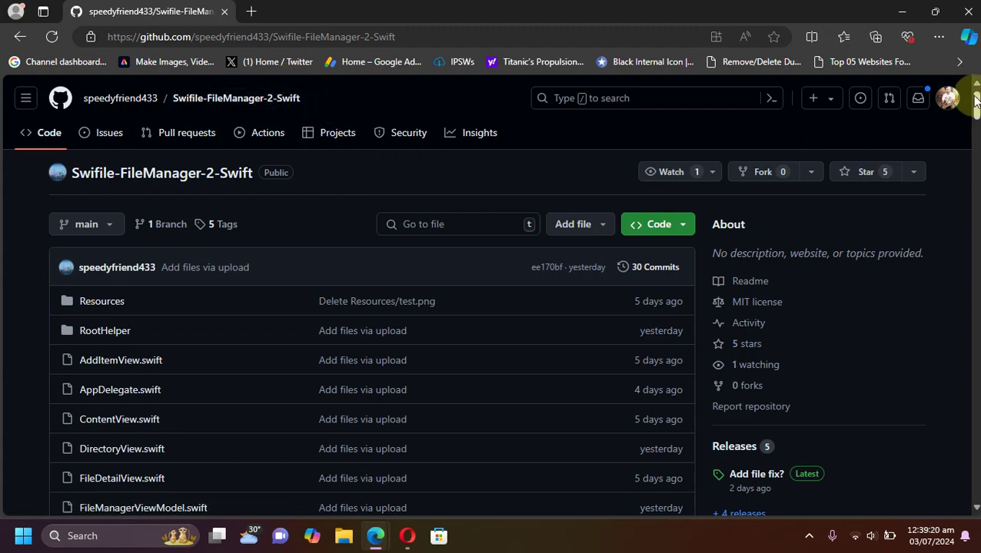
pyautogui.moveTo(974, 111); pyautogui.dragTo(908, 274)
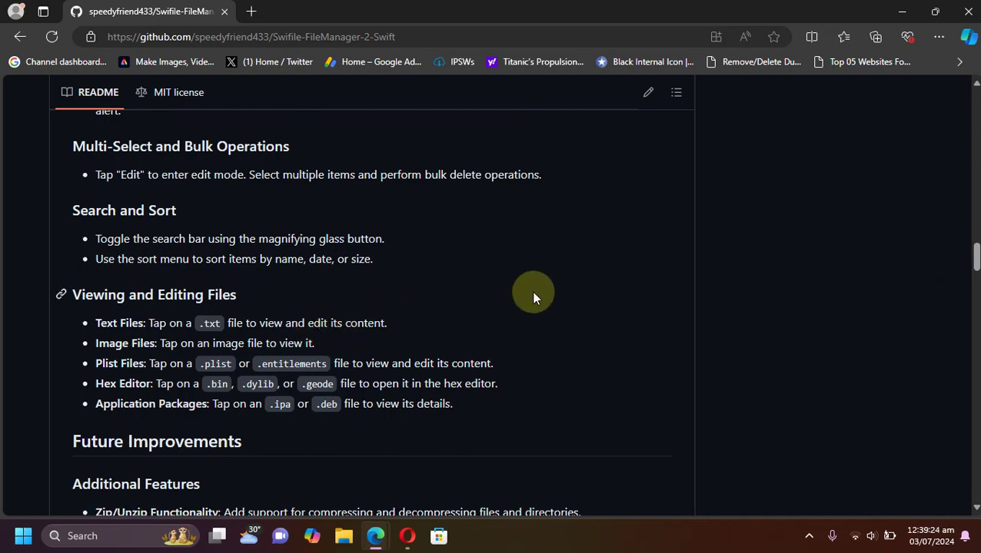
pyautogui.scroll(-2, 534, 296)
pyautogui.scroll(-2, 534, 296)
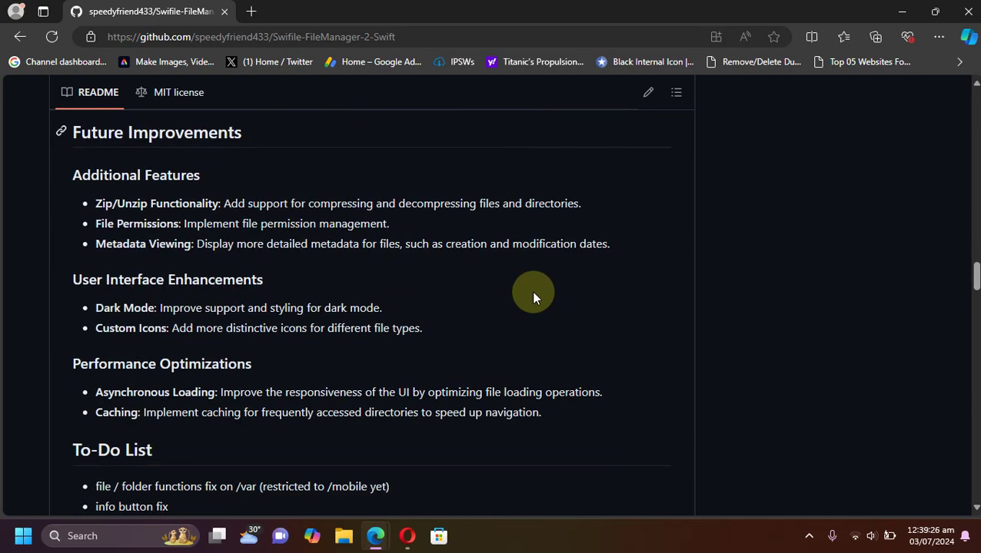
pyautogui.scroll(-4, 748, 321)
pyautogui.scroll(4, 717, 315)
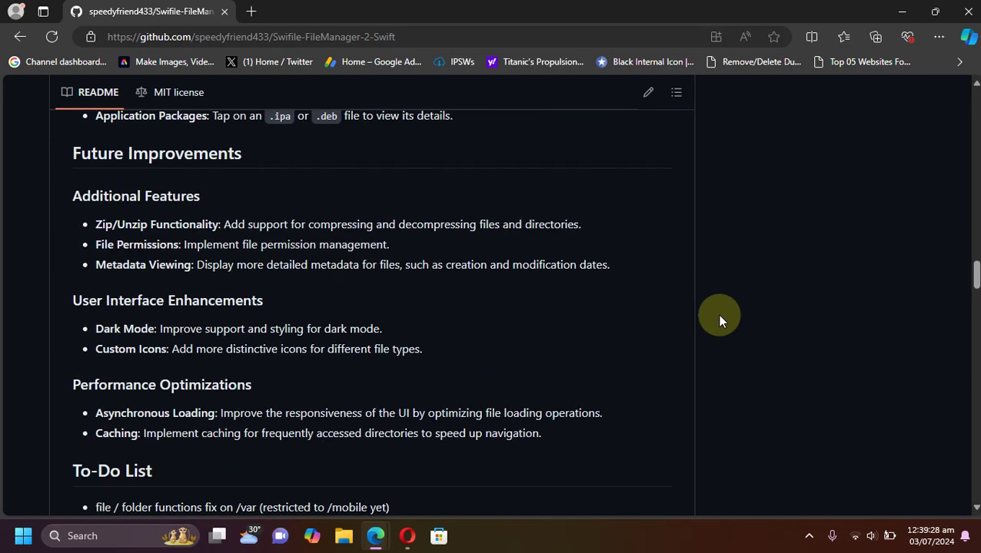
# Open the repository's latest release, "Add file fix?".
pyautogui.scroll(-2, 721, 318)
pyautogui.moveTo(974, 285); pyautogui.dragTo(976, 82)
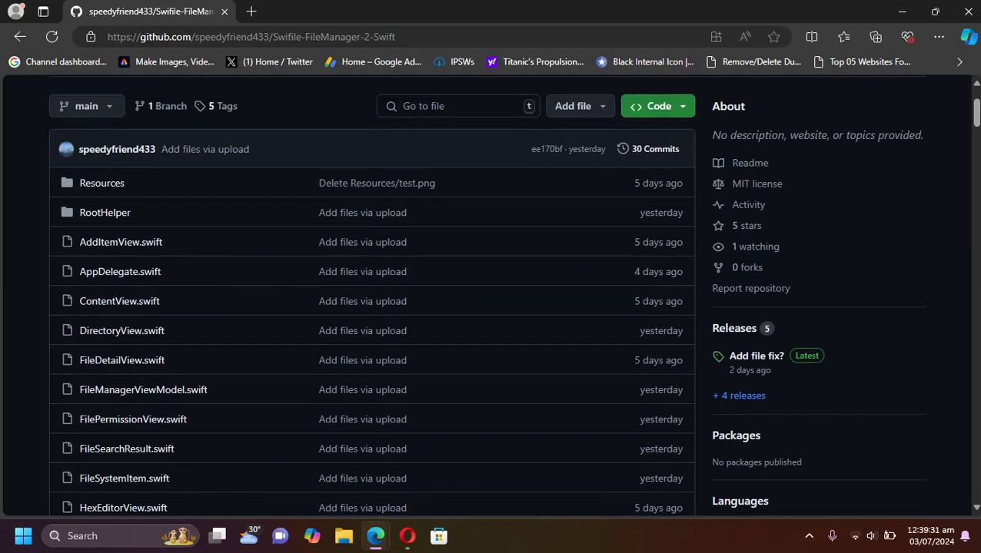
pyautogui.click(755, 357)
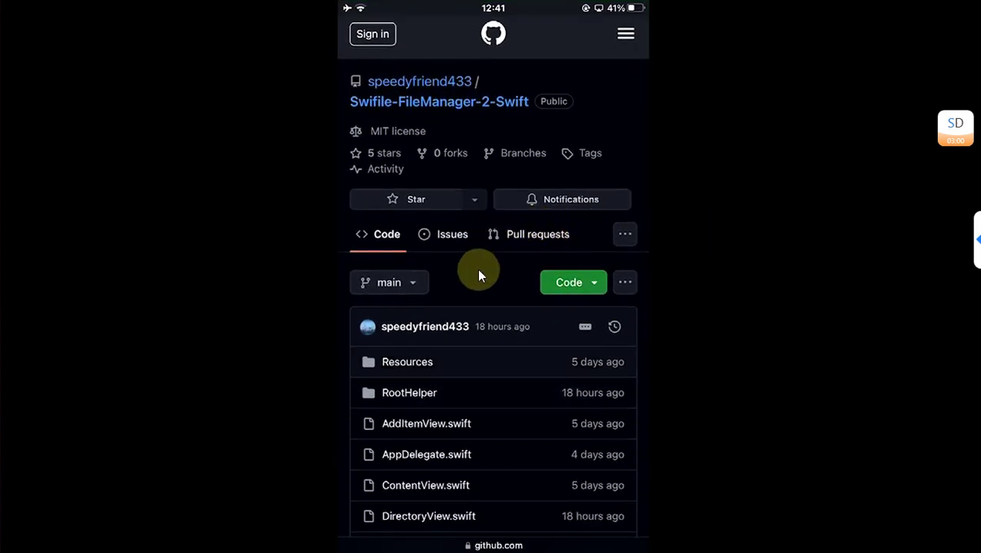
# On the iPhone's repository page, find the Releases section and open the latest "Add file fix?" release.
pyautogui.scroll(-10, 476, 269)
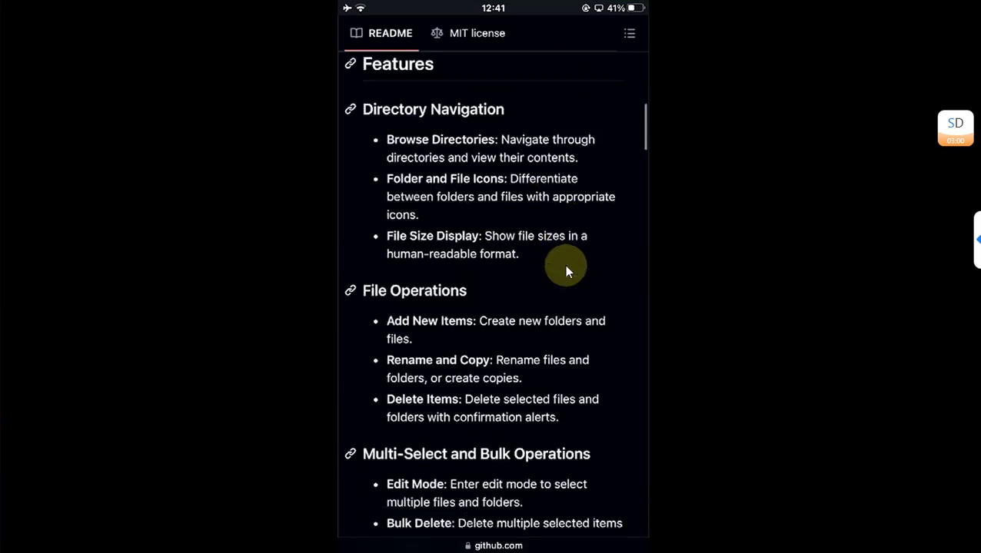
pyautogui.scroll(-15, 566, 270)
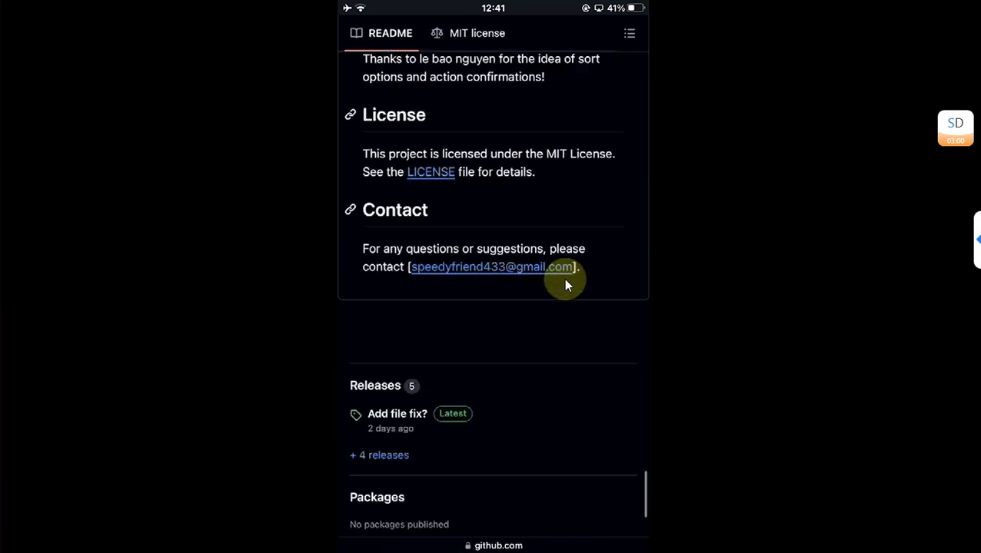
pyautogui.scroll(-4, 555, 285)
pyautogui.scroll(1, 408, 277)
pyautogui.click(408, 265)
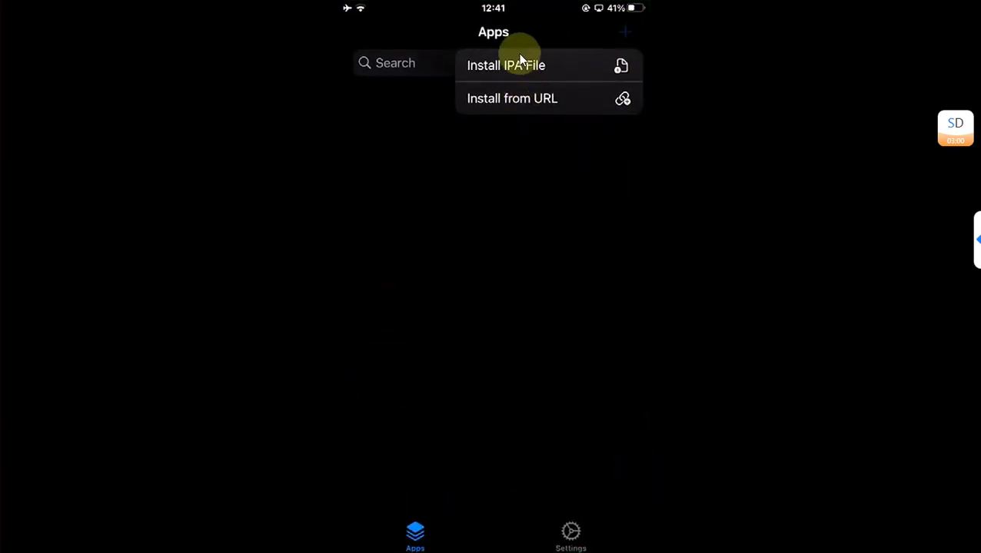
# In TrollStore, install the IPA file Swifile_2.add.file.fix.ipa from the Downloads folder.
pyautogui.click(513, 68)
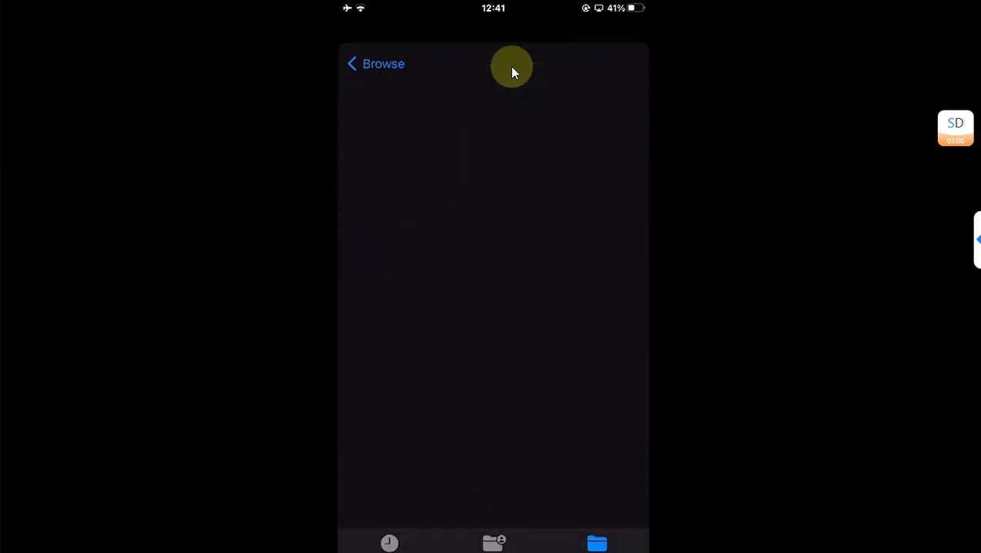
pyautogui.click(589, 160)
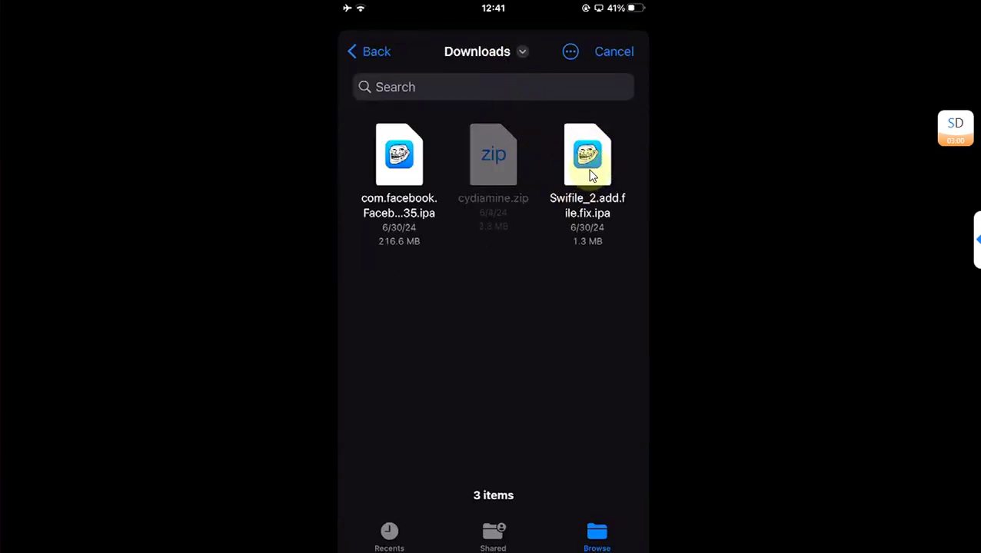
pyautogui.press('Return')
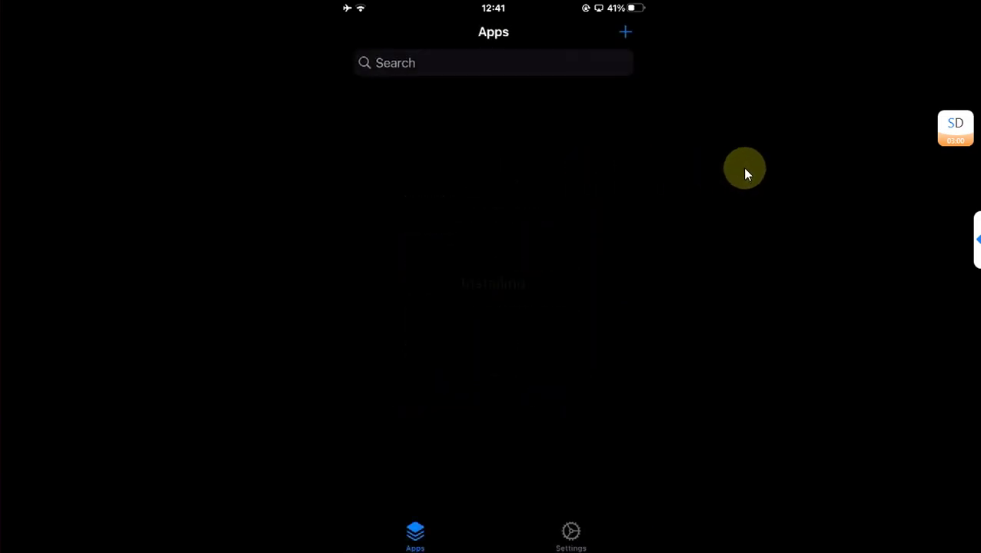
# Return to the home screen, launch Swifile 2 and open the mobile folder inside var.
pyautogui.press('super+h')
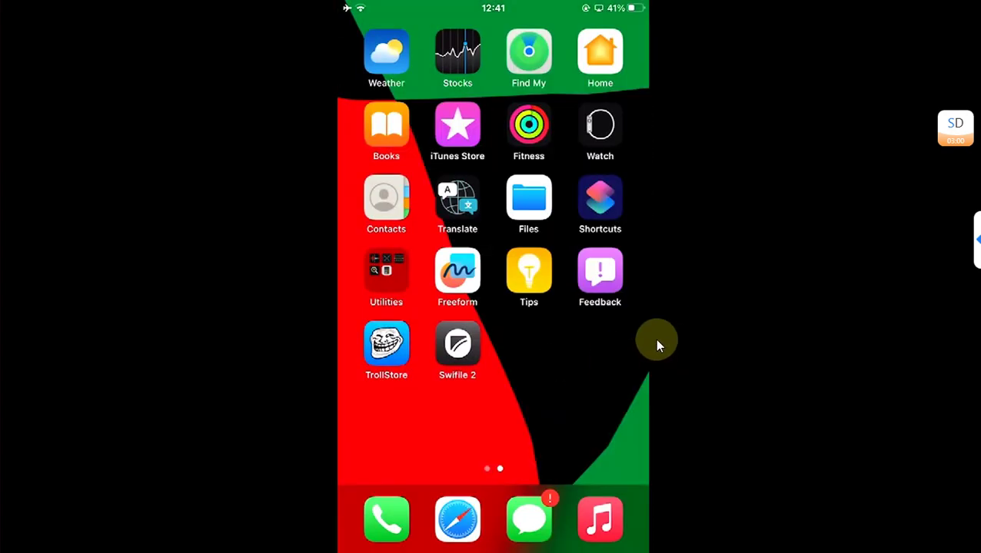
pyautogui.click(499, 359)
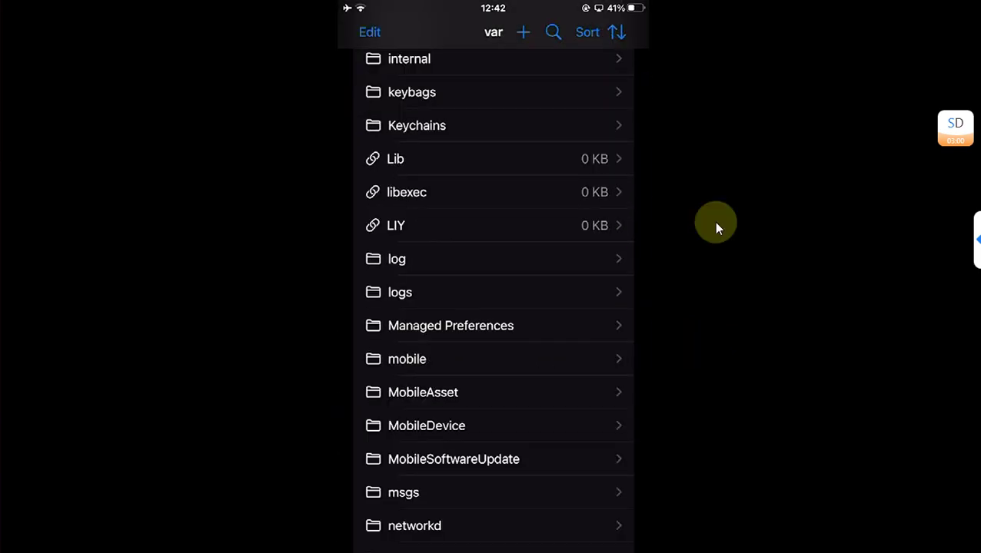
pyautogui.click(430, 359)
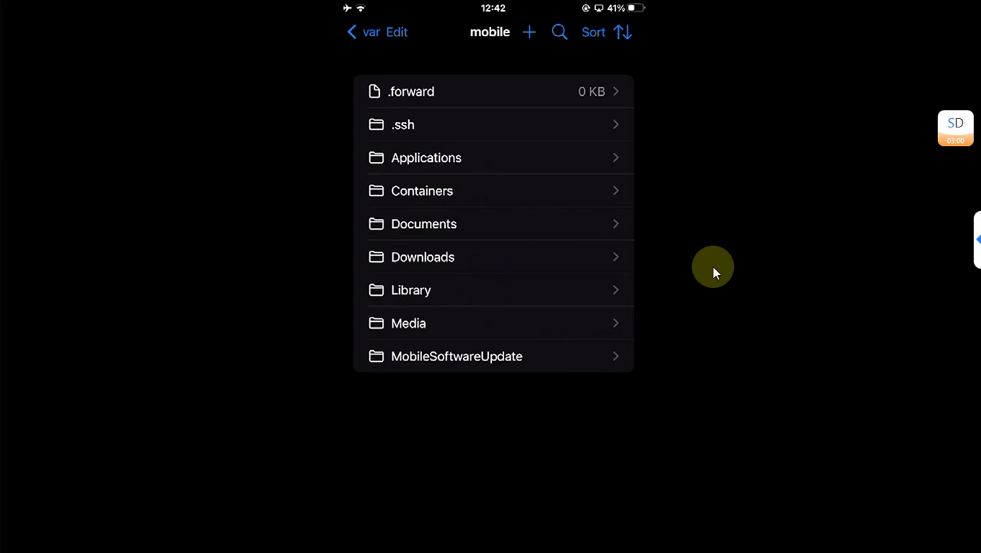
# Create a new file named Test.txt in the mobile folder.
pyautogui.click(528, 35)
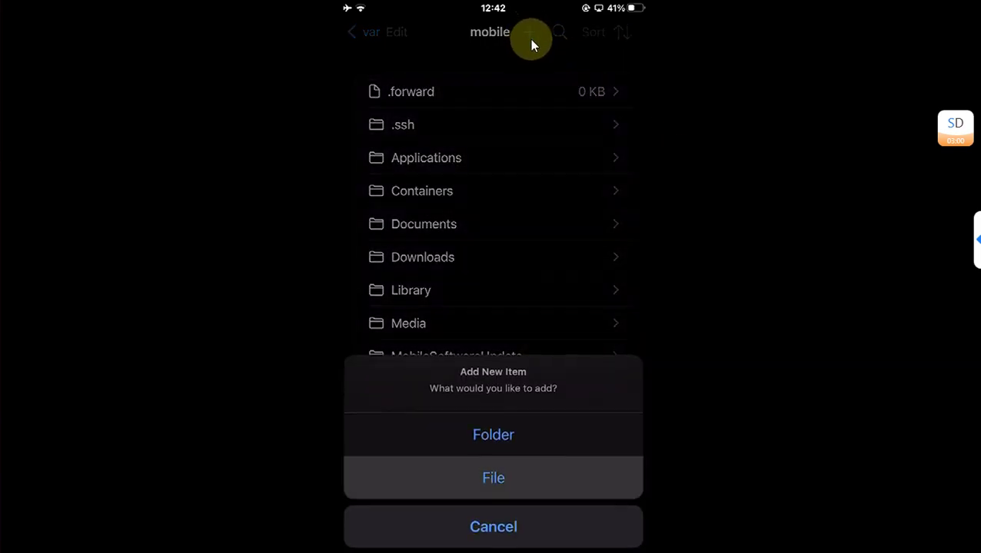
pyautogui.click(884, 225)
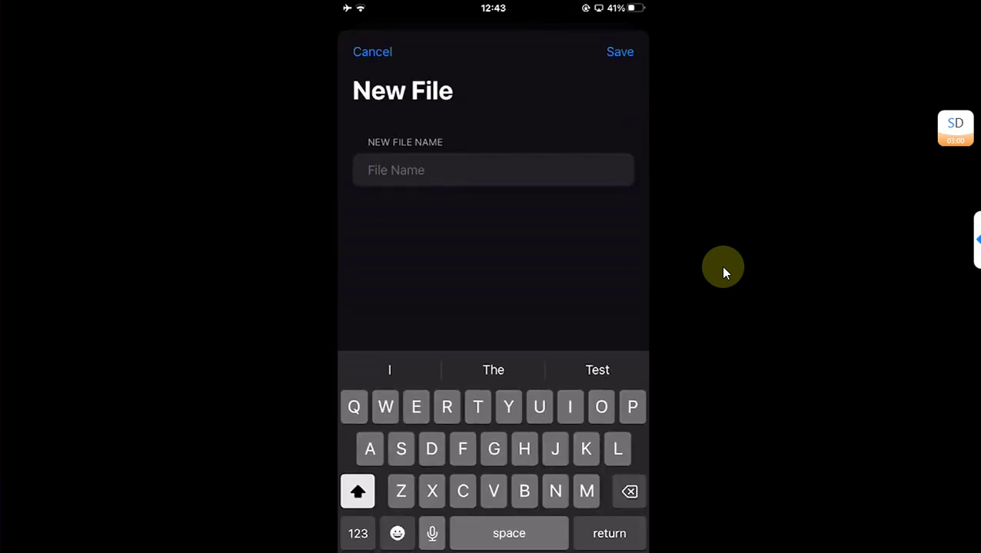
pyautogui.write('Test.txt')
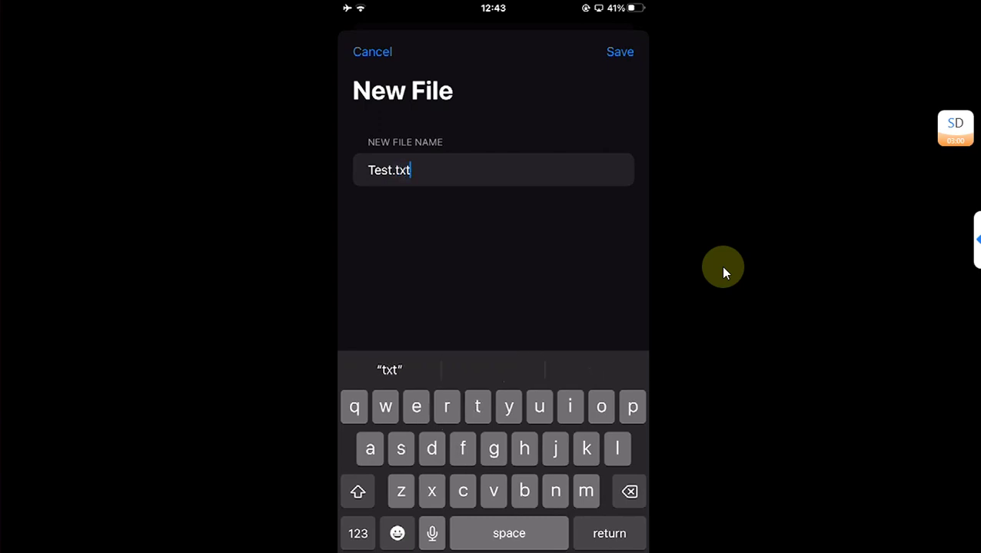
pyautogui.press('Return')
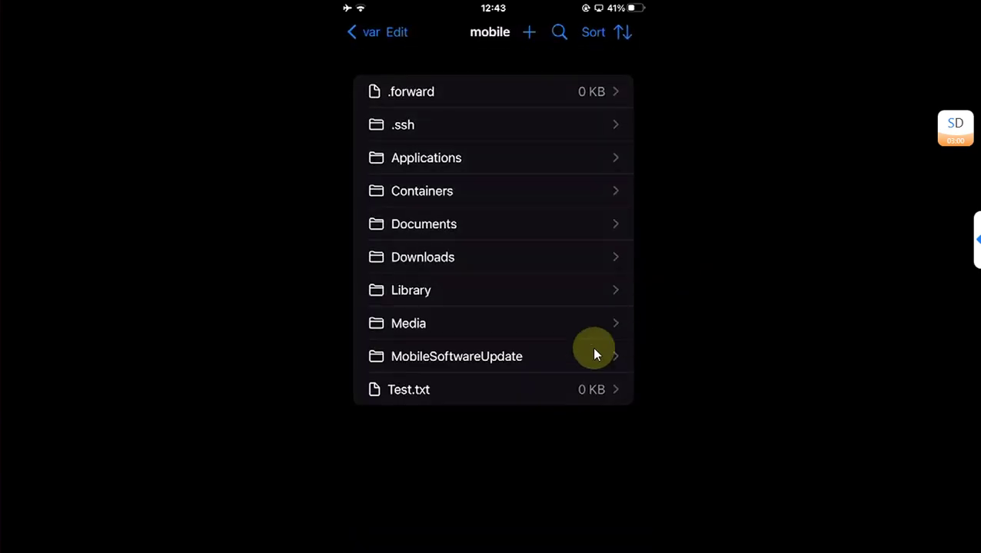
# Create a new folder named "Test folder" in the mobile folder.
pyautogui.click(498, 398)
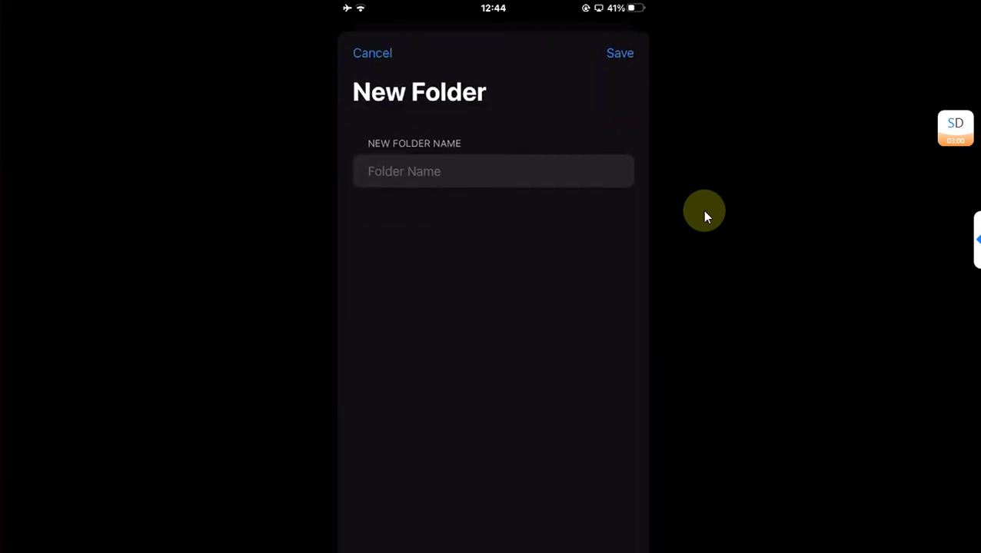
pyautogui.write('Test')
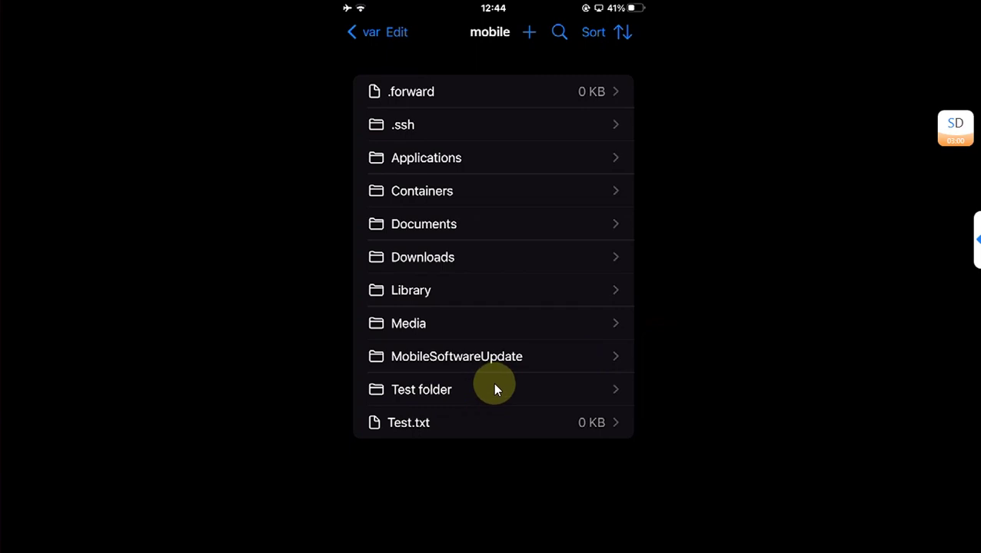
pyautogui.click(493, 384)
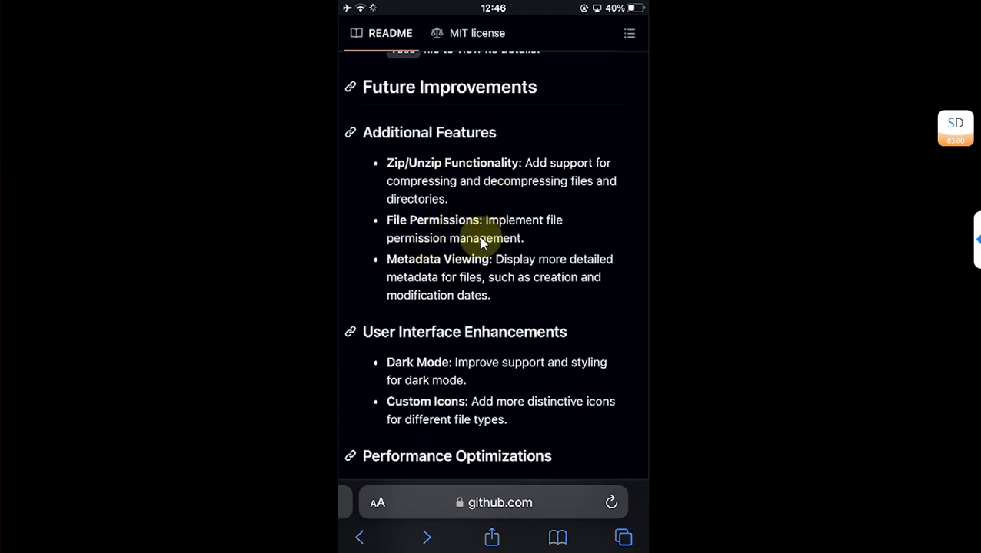
# In Safari, review the README's Features section, from directory navigation and file operations through file viewing, editing and detail view.
pyautogui.scroll(-5, 510, 273)
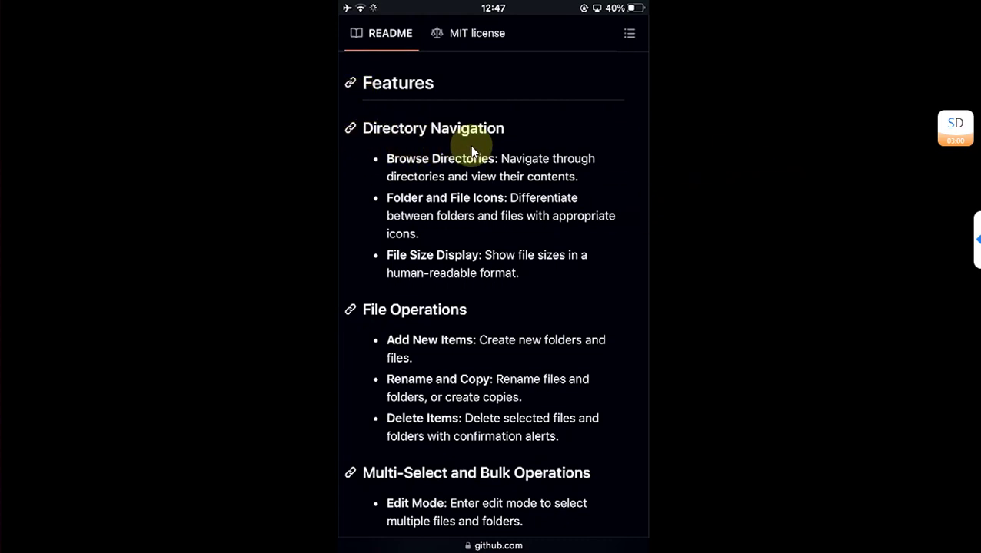
pyautogui.scroll(-3, 379, 238)
pyautogui.scroll(-3, 444, 376)
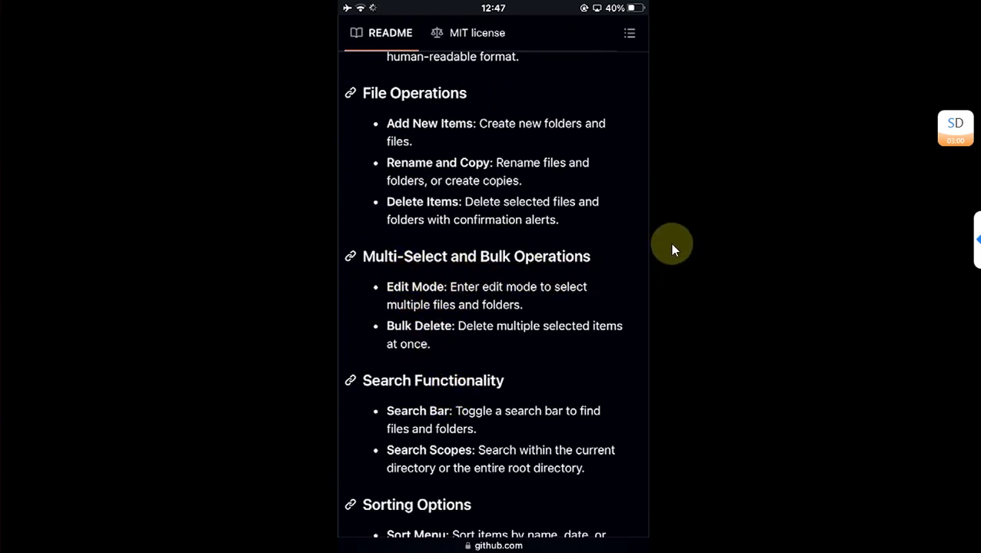
pyautogui.scroll(-5, 669, 243)
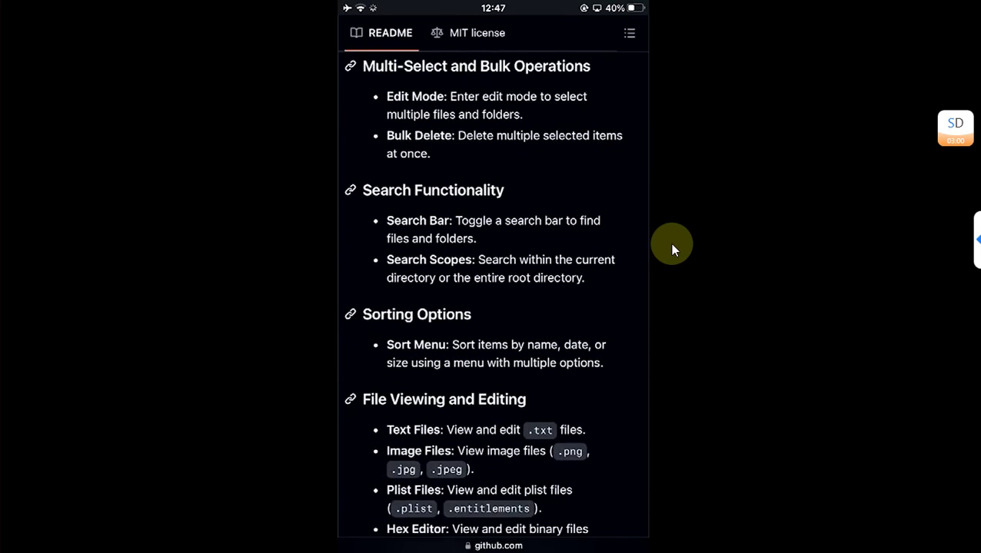
pyautogui.scroll(-4, 670, 242)
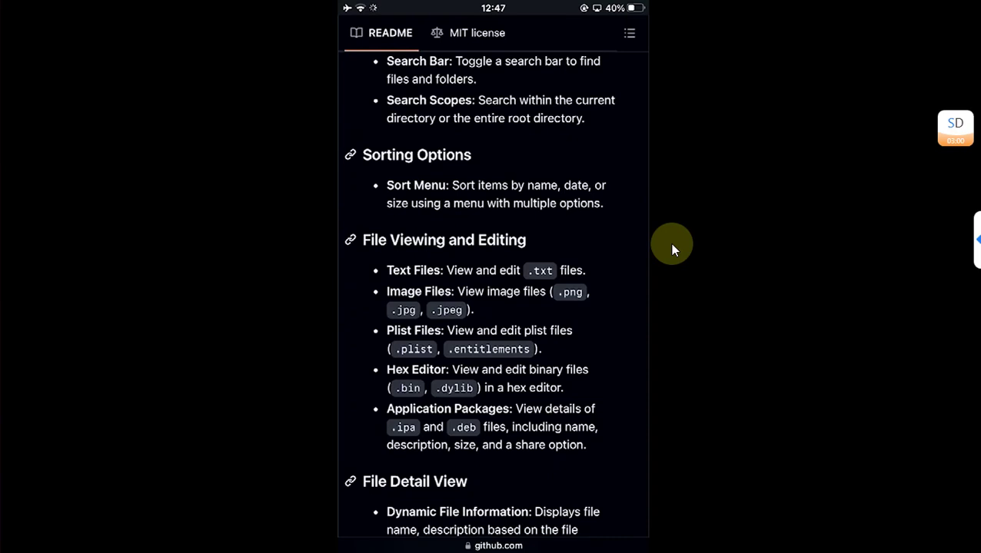
pyautogui.scroll(-2, 671, 244)
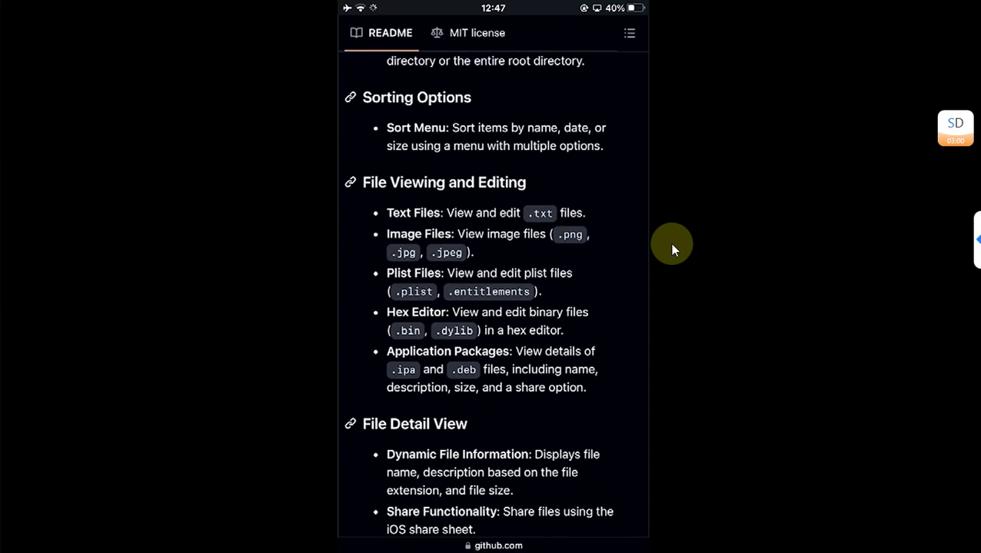
pyautogui.scroll(-5, 671, 246)
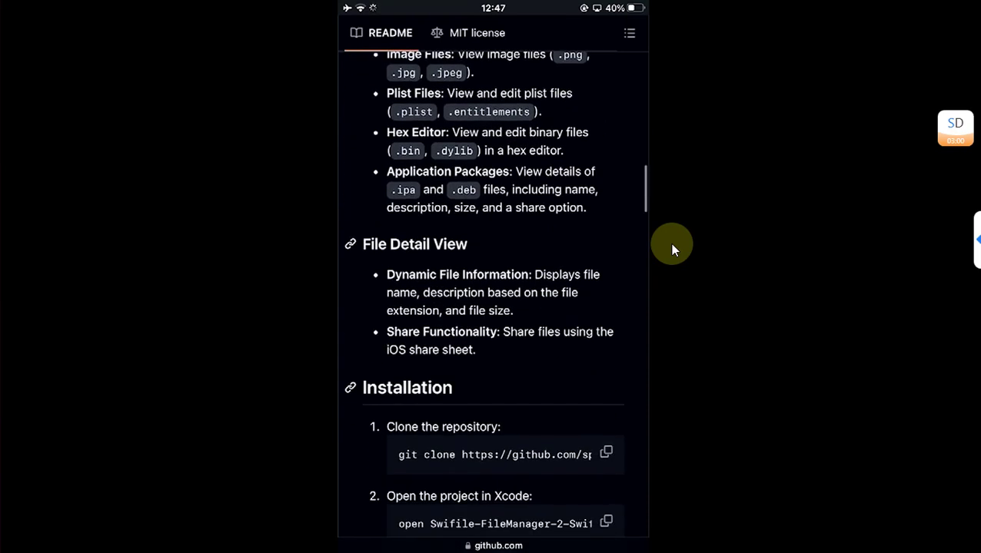